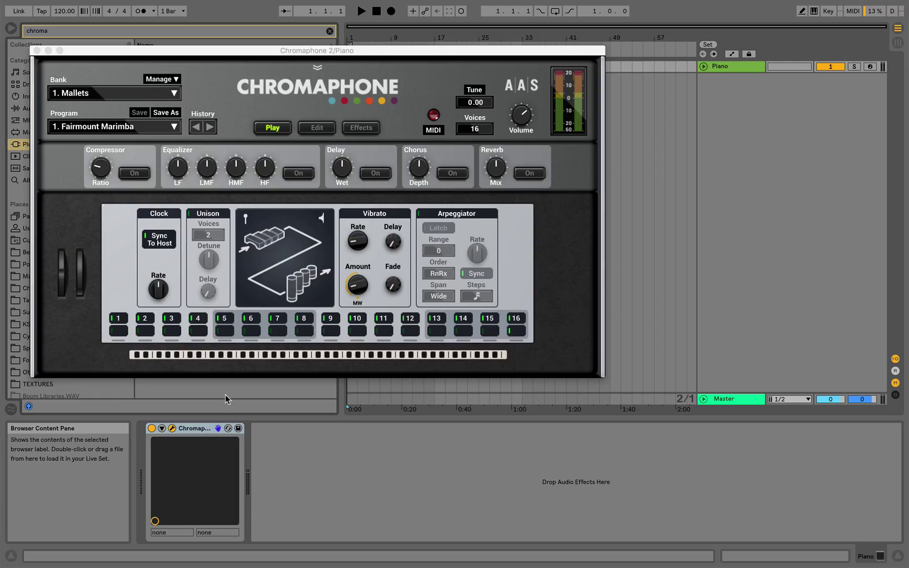
Drag the Chromaphone 2 window right and down to uncover the browser's category list
{"action": "left_click_drag", "start_coordinate": [272, 53], "coordinate": [415, 68]}
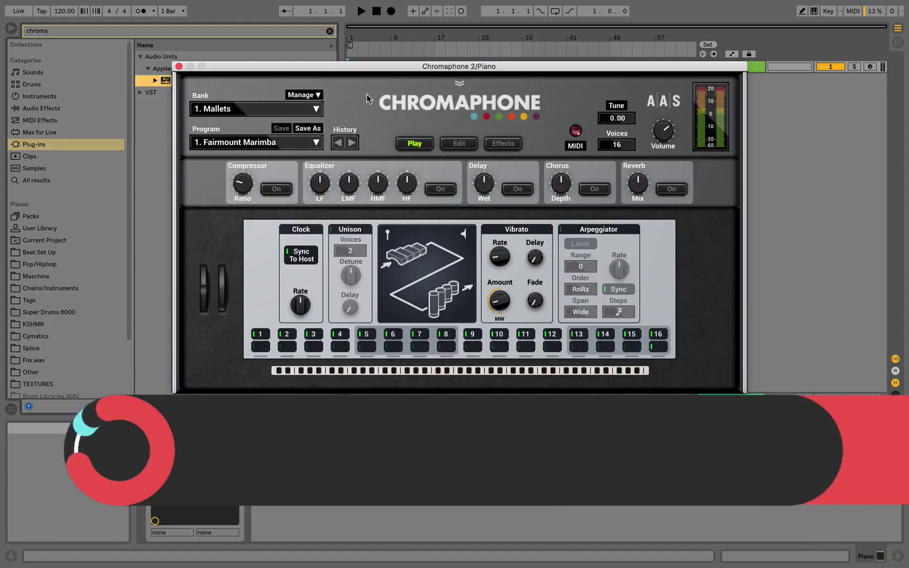
{"action": "left_click", "coordinate": [446, 145]}
{"action": "left_click", "coordinate": [405, 143]}
{"action": "left_click", "coordinate": [496, 145]}
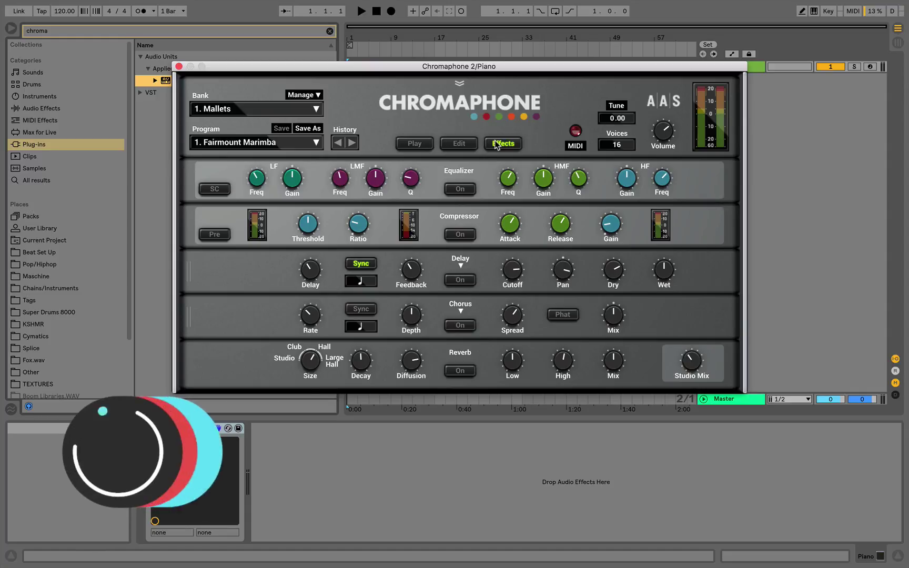
{"action": "left_click", "coordinate": [404, 144]}
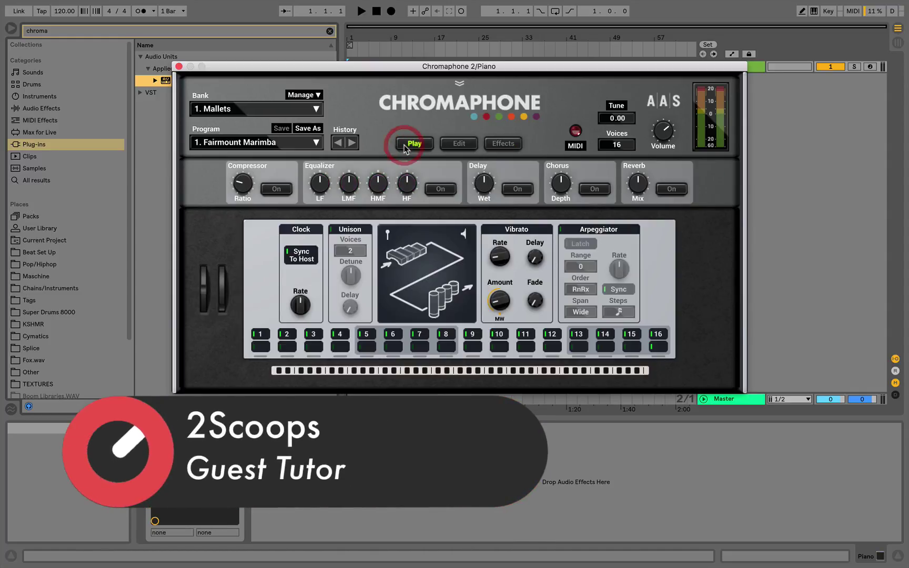
{"action": "left_click", "coordinate": [221, 110]}
{"action": "left_click", "coordinate": [224, 113]}
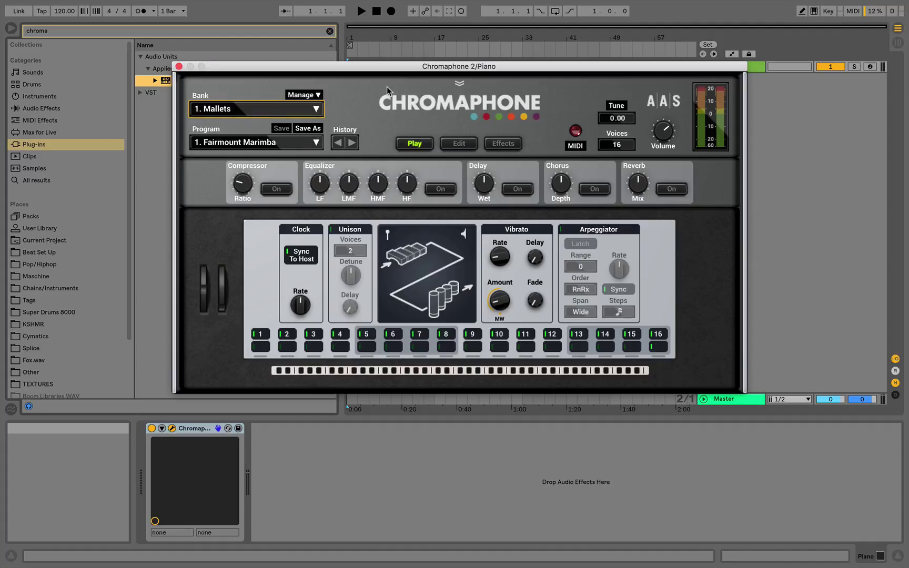
Move the Chromaphone window up-right and scroll the Mallets program list, keeping Fairmount Marimba loaded
{"action": "left_click_drag", "start_coordinate": [352, 66], "coordinate": [383, 41]}
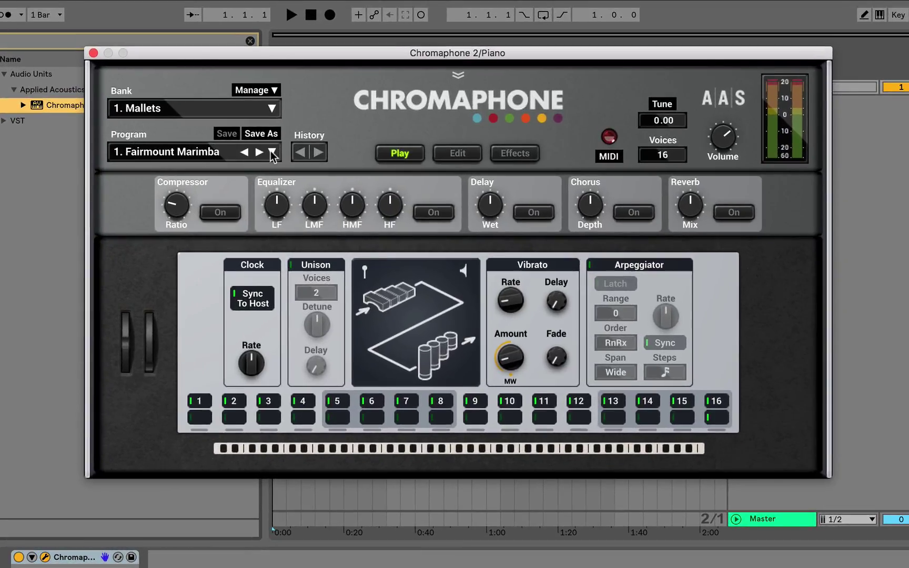
{"action": "left_click", "coordinate": [346, 116]}
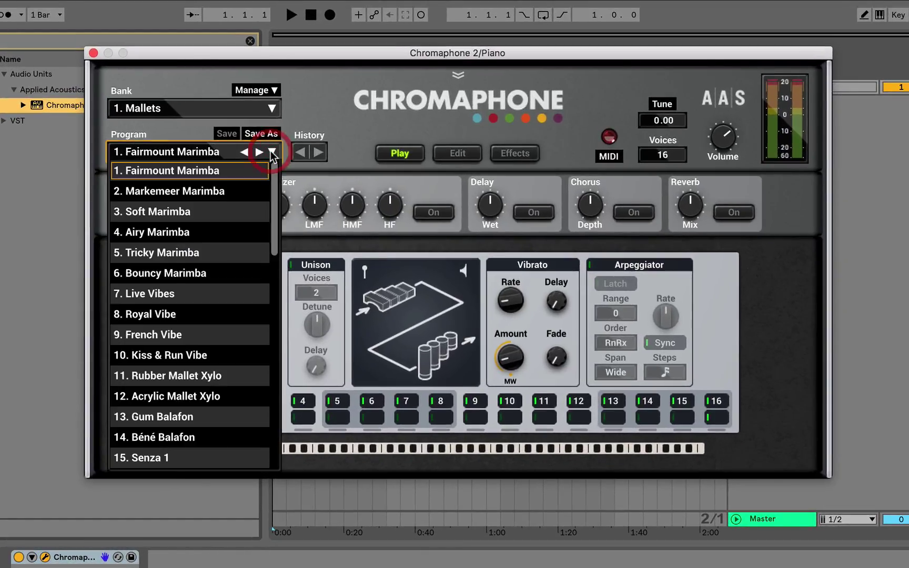
{"action": "scroll", "coordinate": [181, 289], "scroll_direction": "down", "scroll_amount": 5}
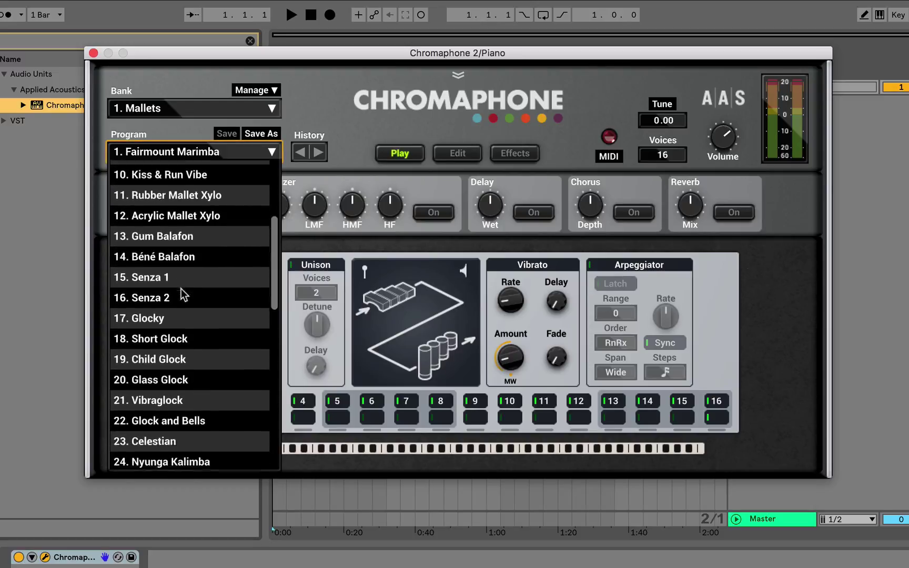
{"action": "scroll", "coordinate": [182, 294], "scroll_direction": "down", "scroll_amount": 7}
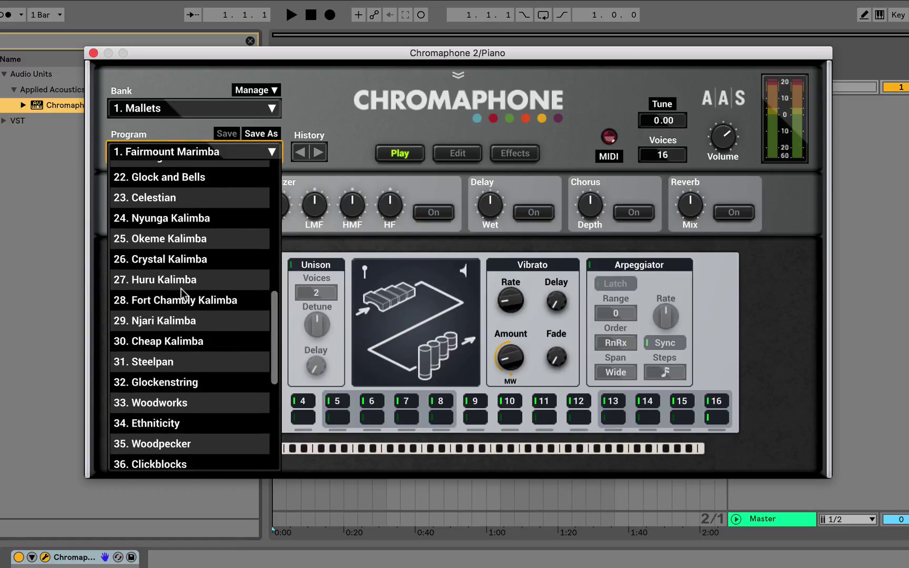
{"action": "key", "text": "Escape"}
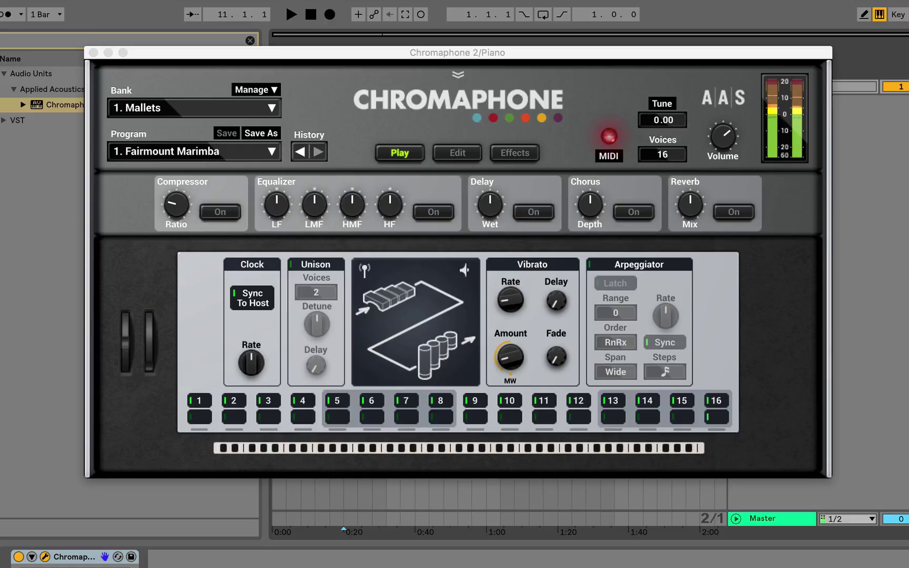
Step to Markemeer Marimba and the Percussions bank, then cycle Resonator A through Closed Tube, Open Tube and Manual
{"action": "left_click", "coordinate": [259, 155]}
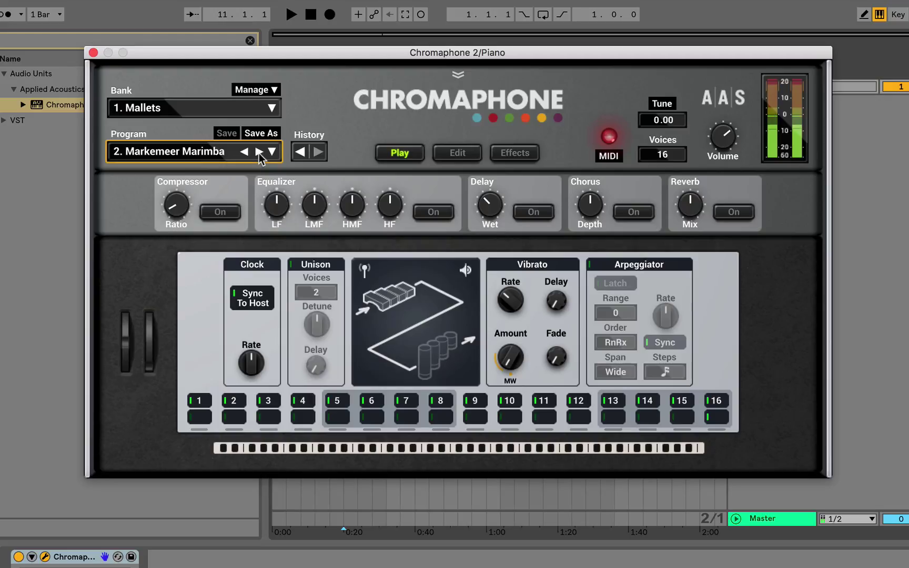
{"action": "left_click", "coordinate": [257, 107]}
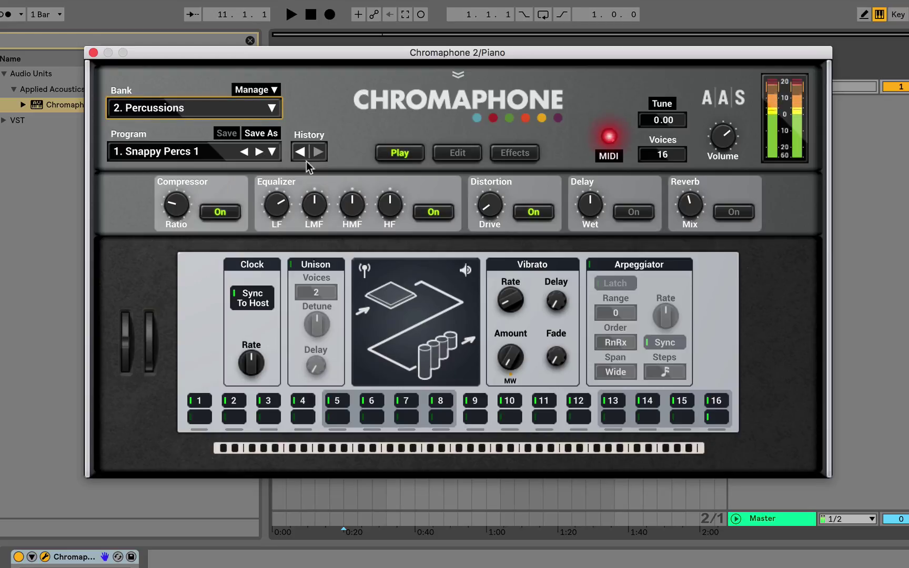
{"action": "left_click", "coordinate": [457, 153]}
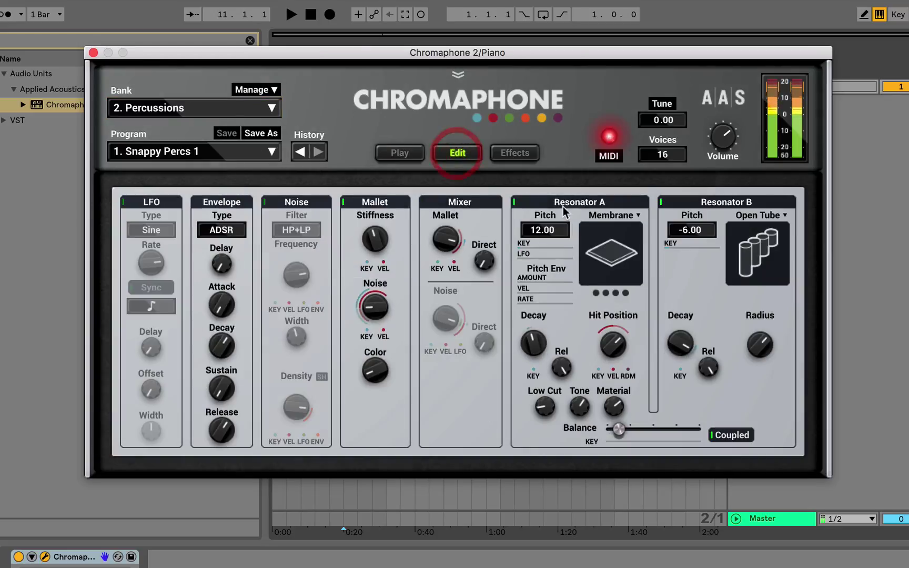
{"action": "left_click", "coordinate": [610, 260]}
{"action": "left_click", "coordinate": [610, 260]}
{"action": "left_click", "coordinate": [610, 260]}
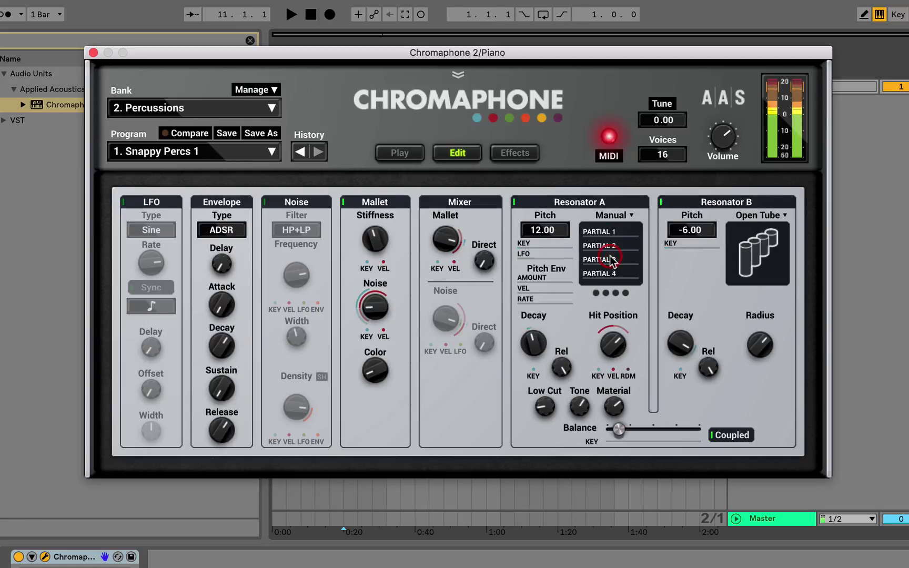
Load Snappy Percs 2, return to the Play page and advance to the Kicks bank
{"action": "left_click", "coordinate": [258, 150]}
{"action": "left_click", "coordinate": [399, 153]}
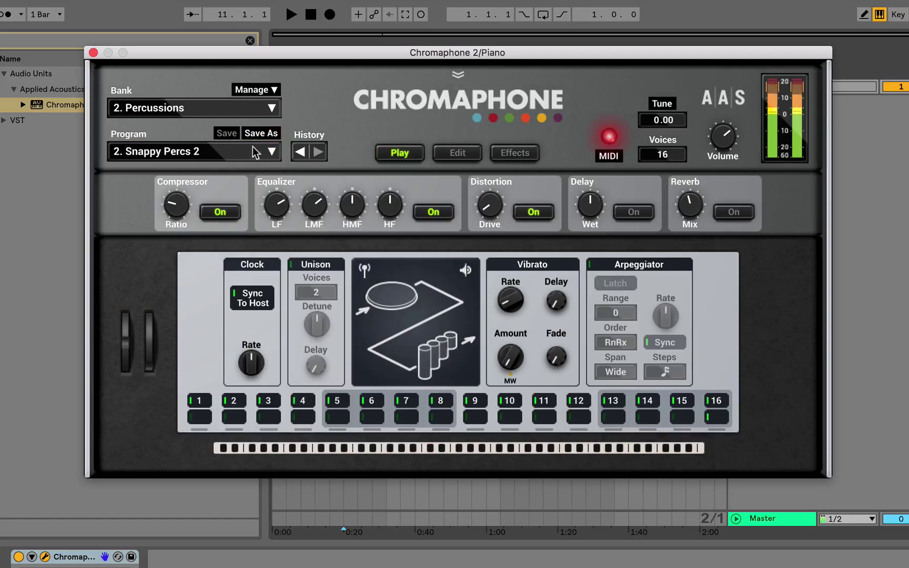
{"action": "left_click", "coordinate": [259, 109]}
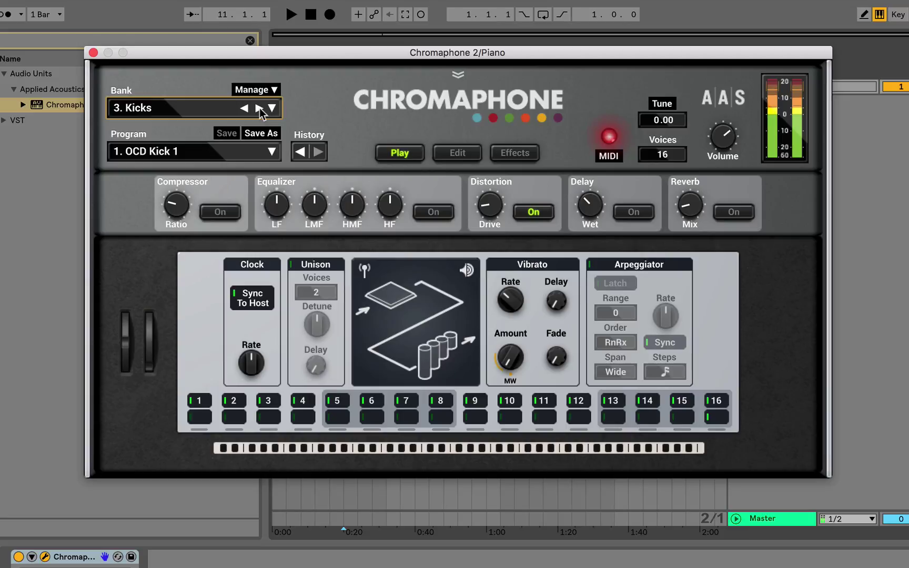
Step through OCD Kick 2–4, then the Snares bank's Session Snare 2, 3 and Big Kit Snare
{"action": "left_click", "coordinate": [258, 152]}
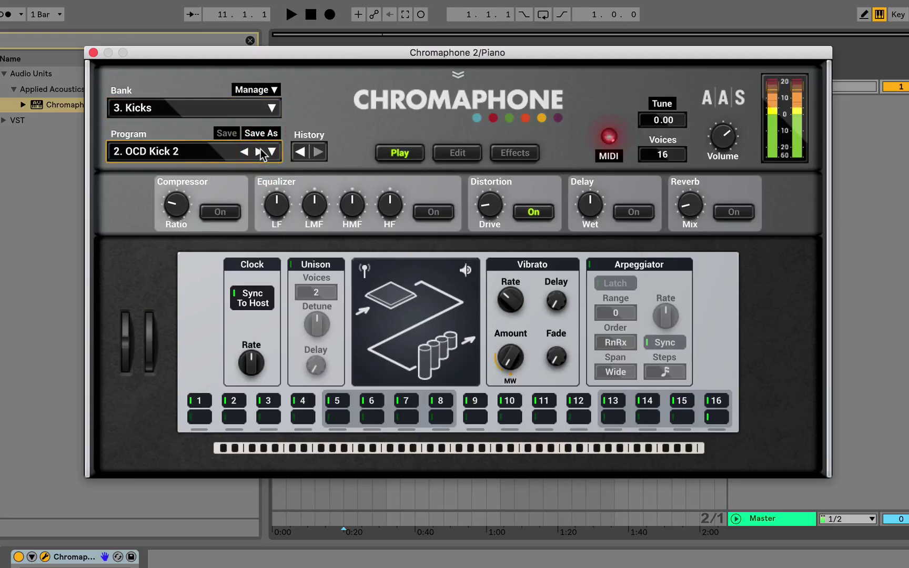
{"action": "left_click", "coordinate": [259, 151]}
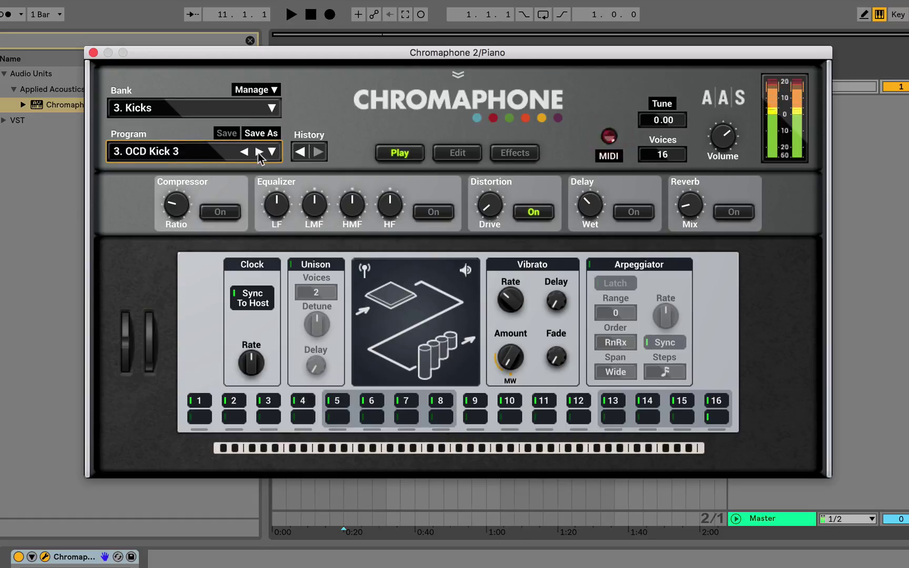
{"action": "left_click", "coordinate": [259, 152]}
{"action": "left_click", "coordinate": [262, 107]}
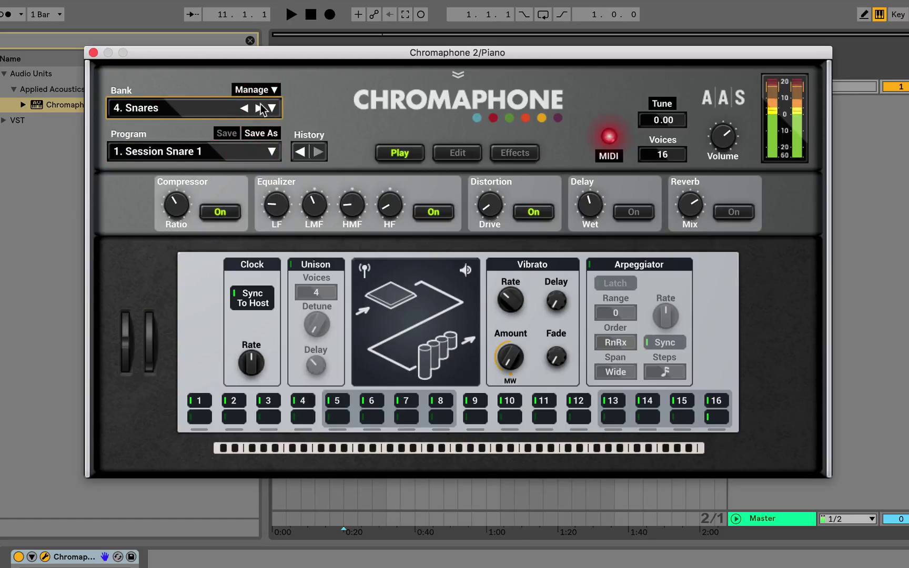
{"action": "left_click", "coordinate": [259, 151]}
{"action": "left_click", "coordinate": [259, 153]}
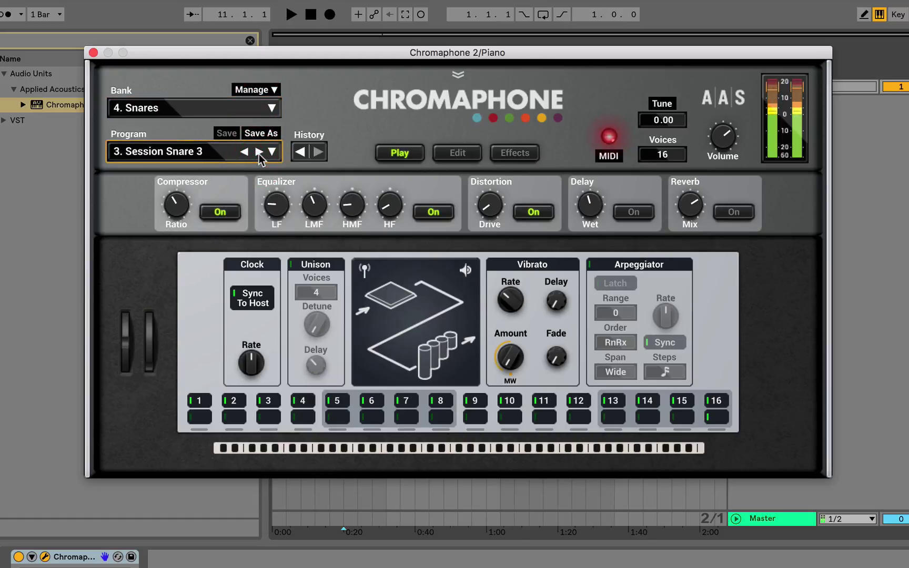
{"action": "left_click", "coordinate": [259, 151]}
Advance banks through Toms, Hi-Hats, Cymbals, Chromakits, Chimes and Bells to Plucked Strings' Electric Contemplation
{"action": "left_click", "coordinate": [258, 108]}
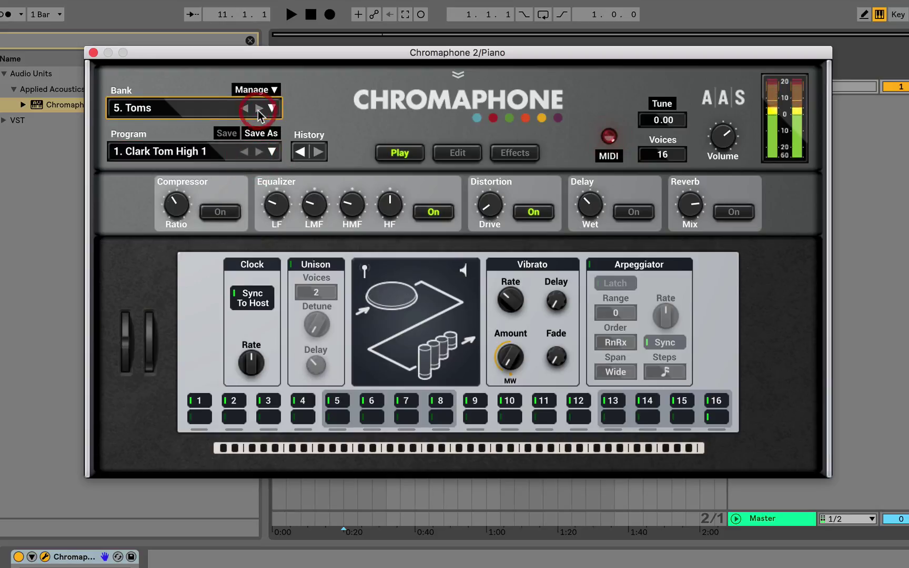
{"action": "left_click", "coordinate": [258, 108]}
{"action": "left_click", "coordinate": [258, 108]}
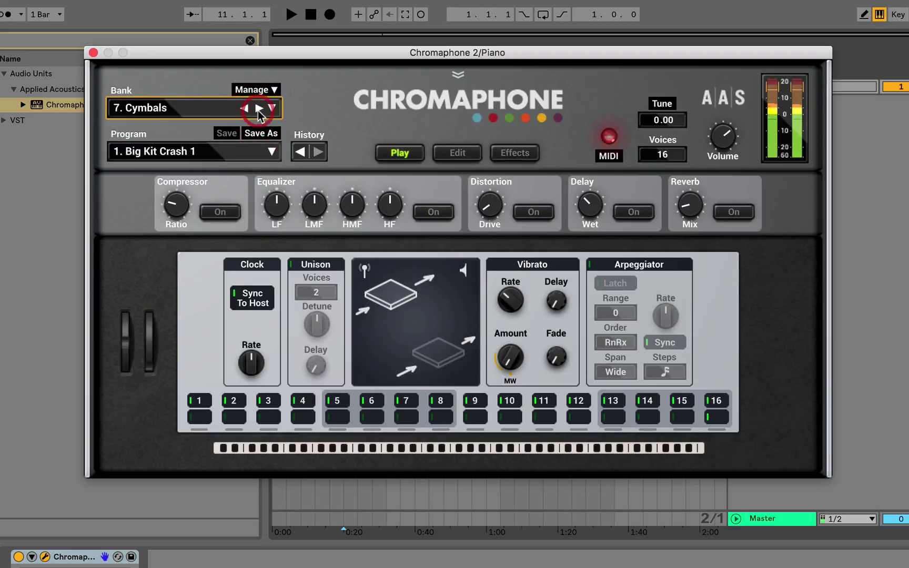
{"action": "left_click", "coordinate": [258, 108]}
{"action": "left_click", "coordinate": [258, 108]}
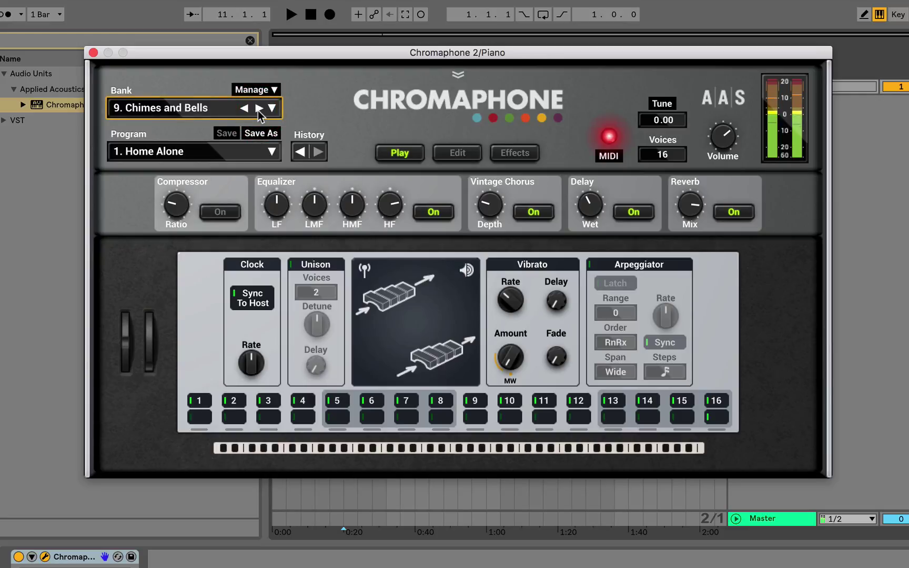
{"action": "left_click", "coordinate": [259, 108]}
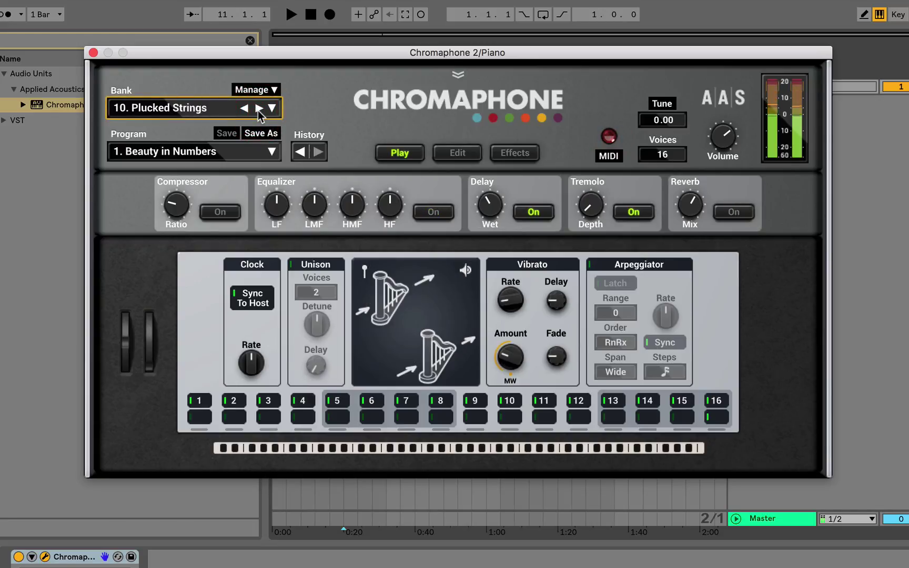
{"action": "left_click", "coordinate": [259, 152]}
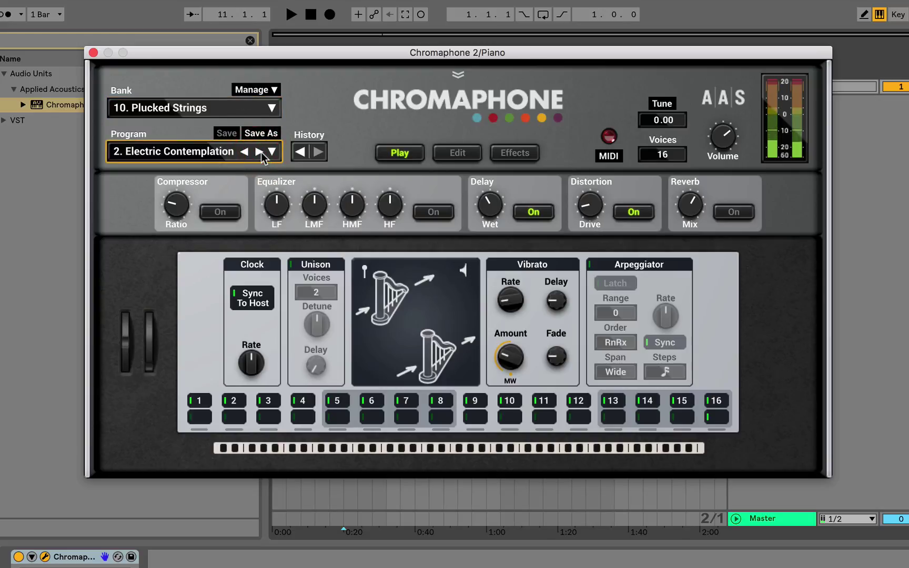
Advance through Basses, Keys, Strings and Pads, Synths, Organs and Pipes to Soundscapes' Esoteric
{"action": "left_click", "coordinate": [259, 109]}
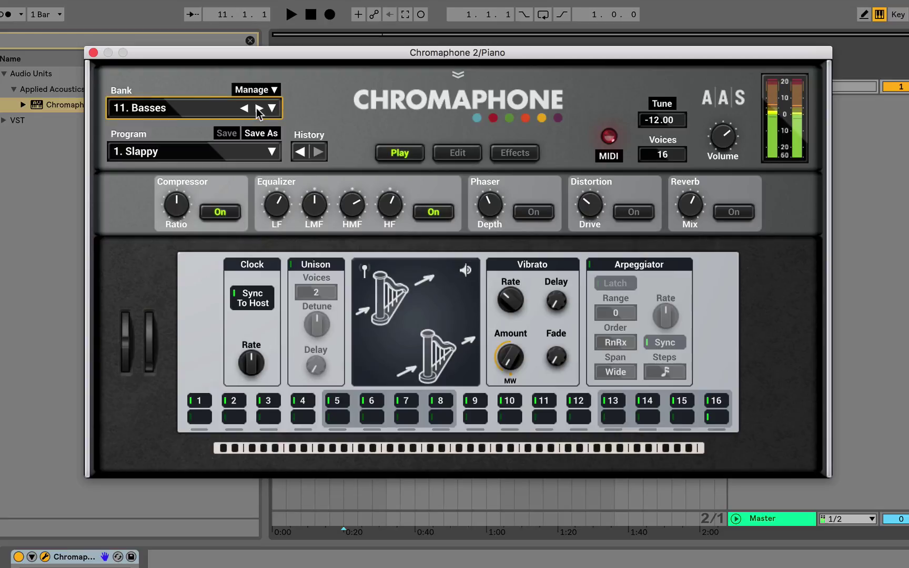
{"action": "left_click", "coordinate": [258, 108]}
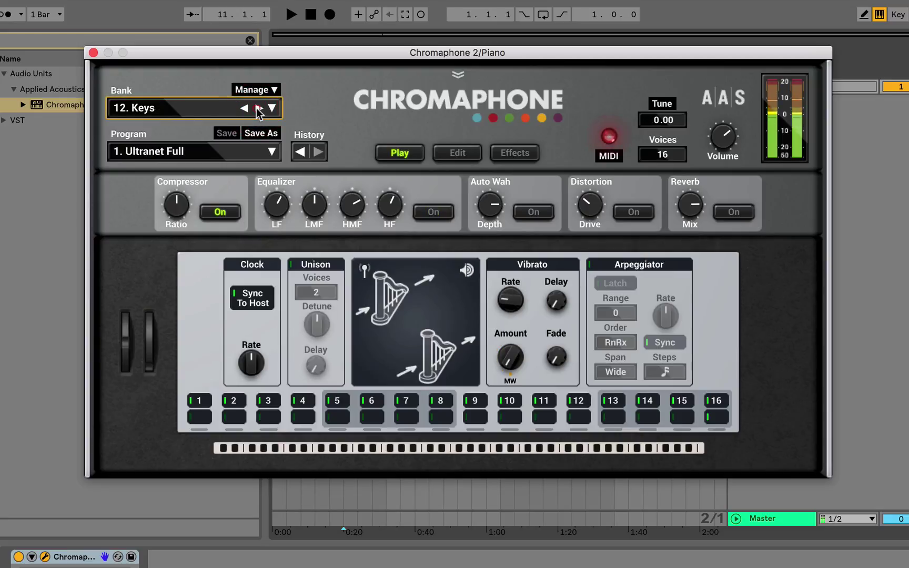
{"action": "left_click", "coordinate": [257, 109]}
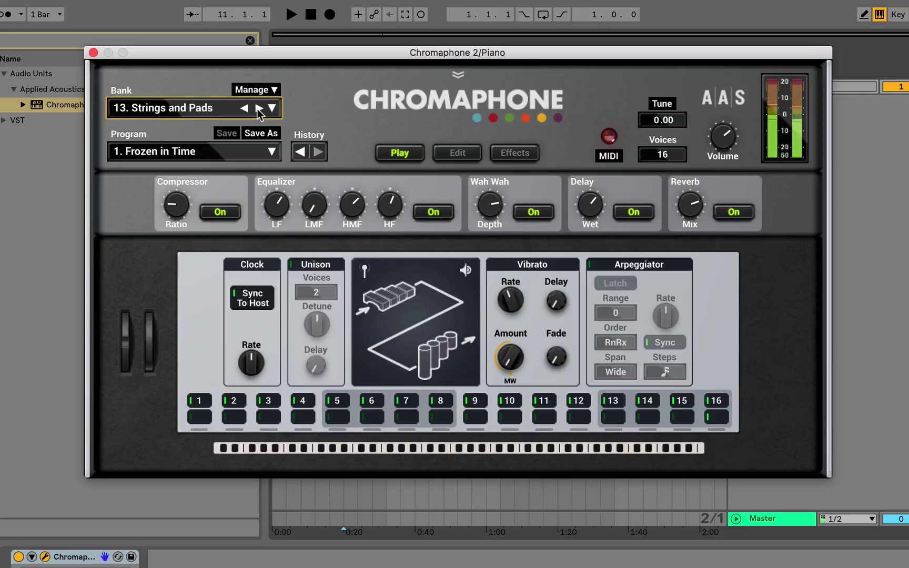
{"action": "left_click", "coordinate": [258, 109]}
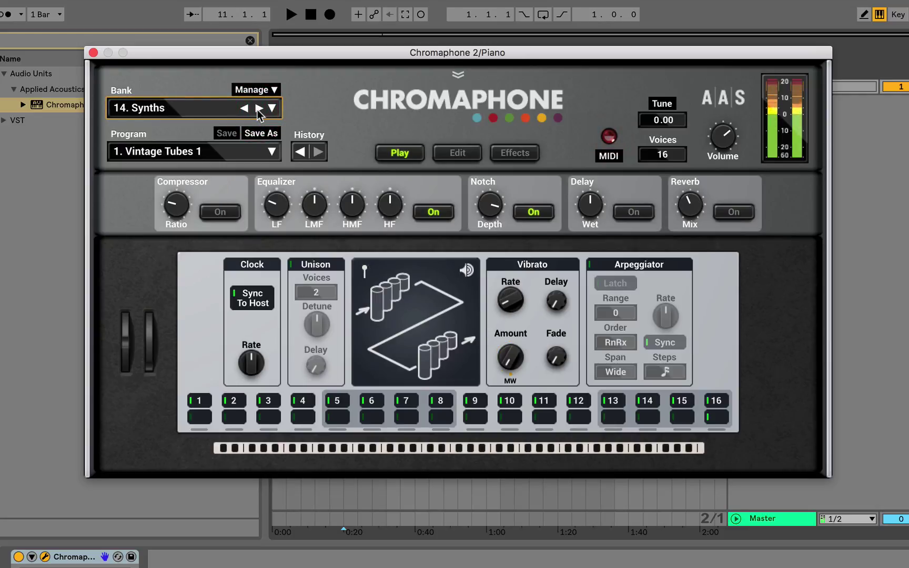
{"action": "left_click", "coordinate": [258, 108]}
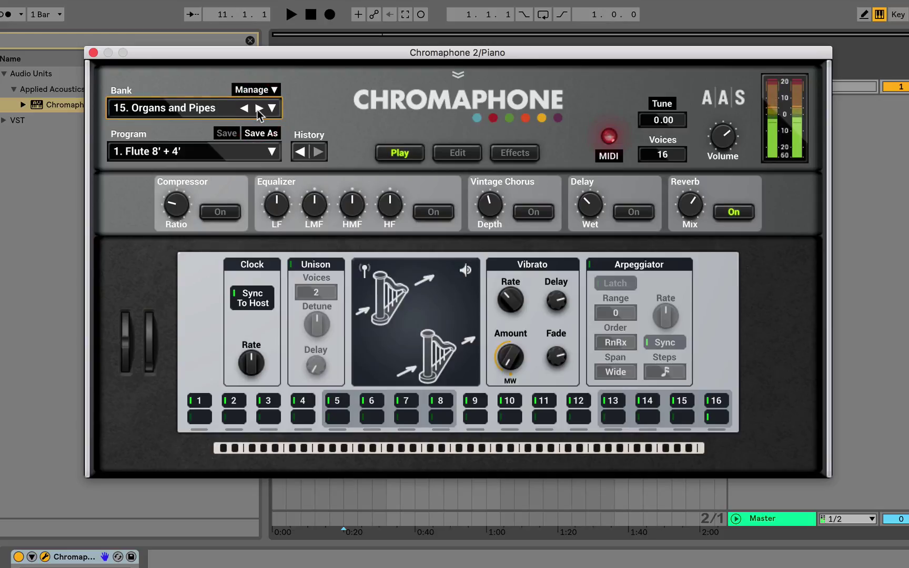
{"action": "left_click", "coordinate": [258, 108]}
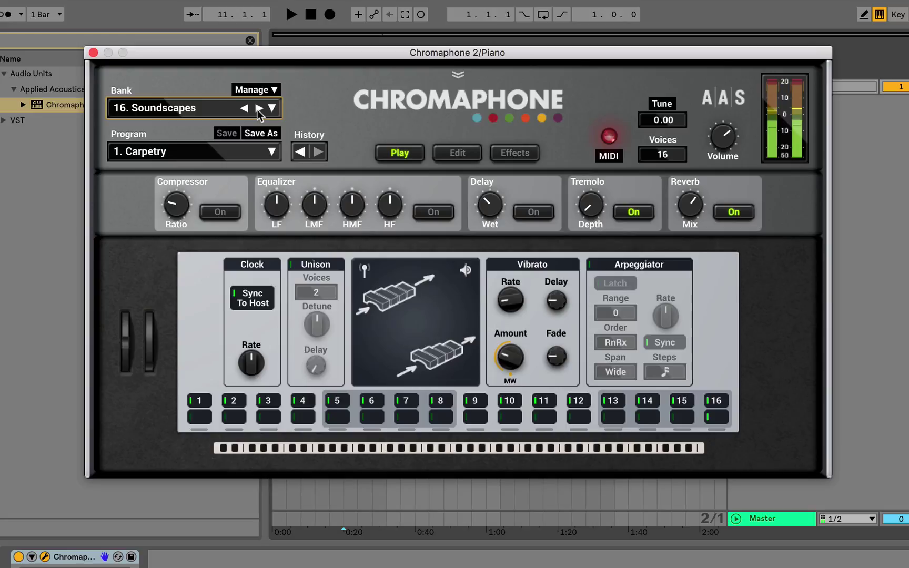
{"action": "left_click", "coordinate": [258, 152]}
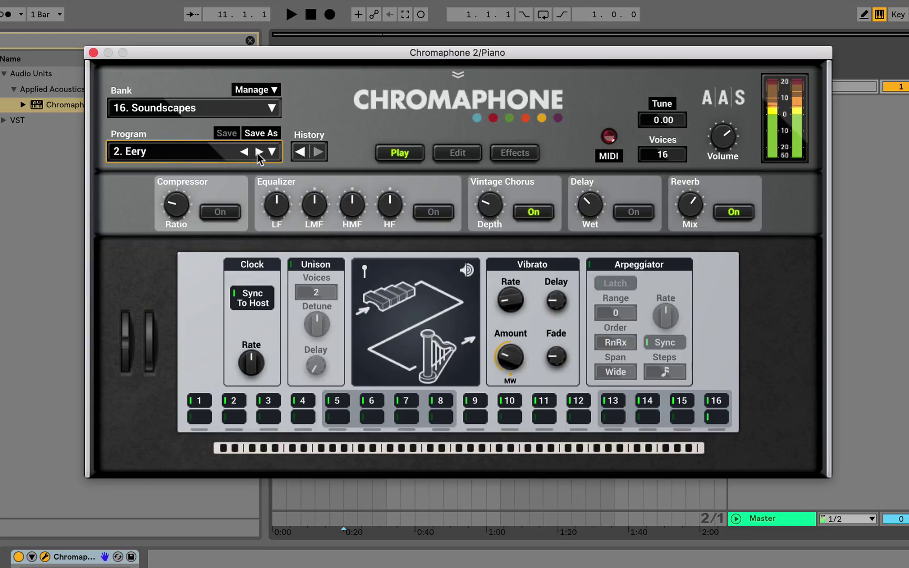
{"action": "left_click", "coordinate": [259, 152]}
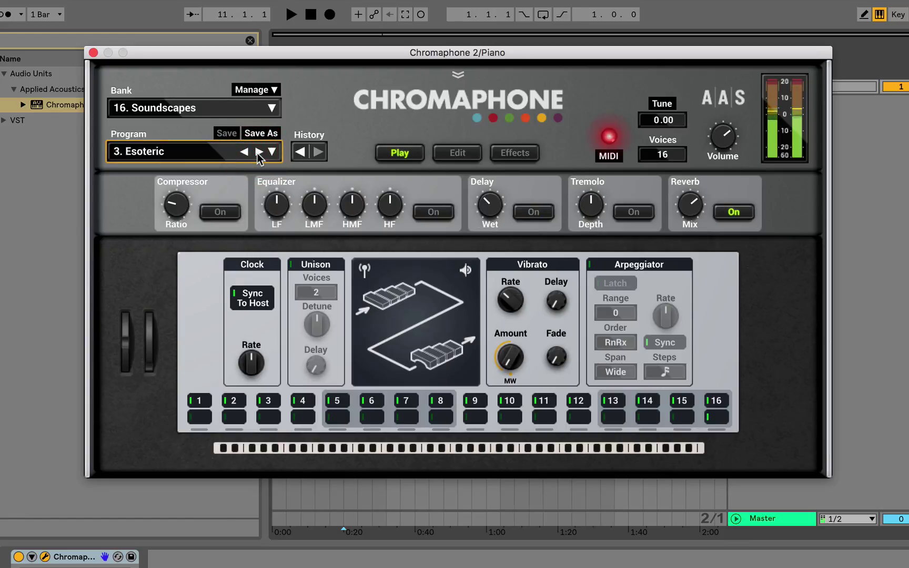
Advance the bank through Effects and Arpeggiators to Arpeggiated Percussion
{"action": "left_click", "coordinate": [258, 108]}
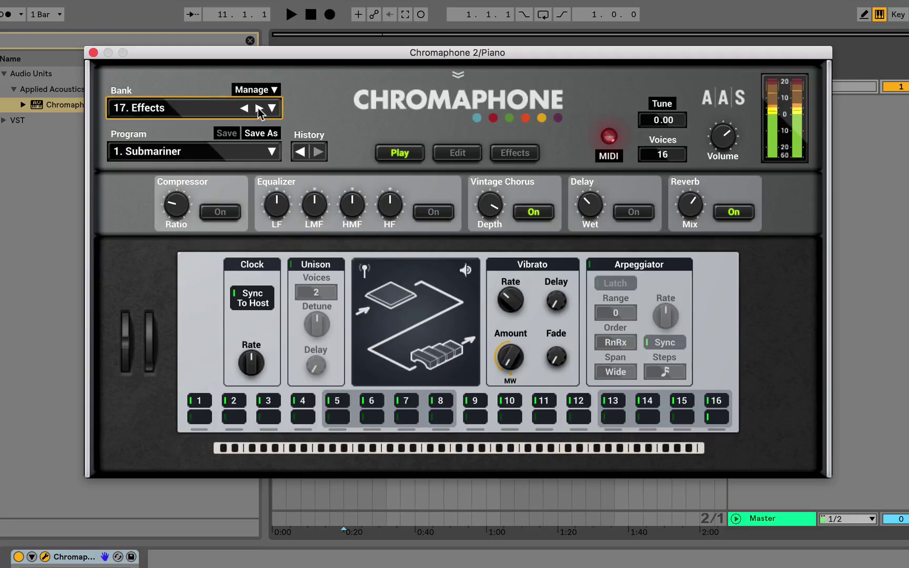
{"action": "left_click", "coordinate": [258, 108]}
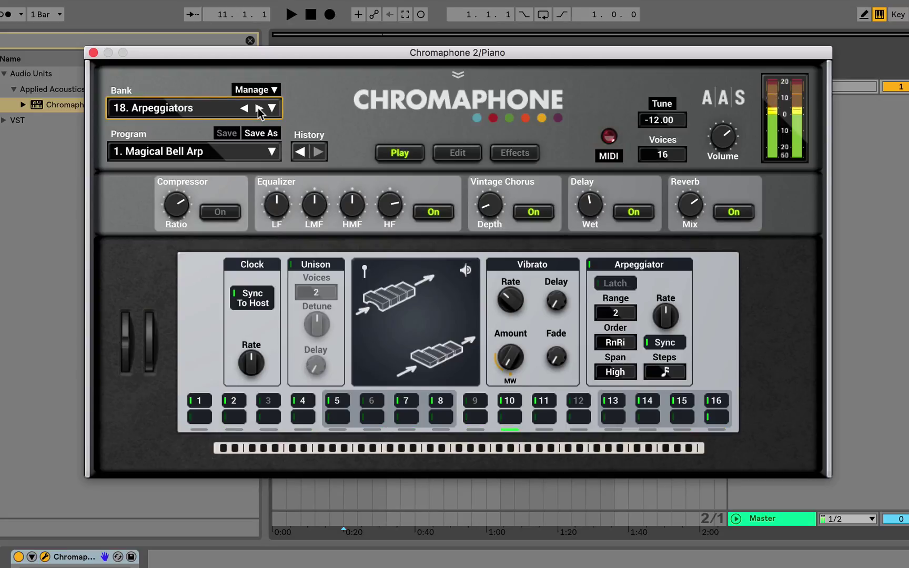
{"action": "left_click", "coordinate": [259, 109]}
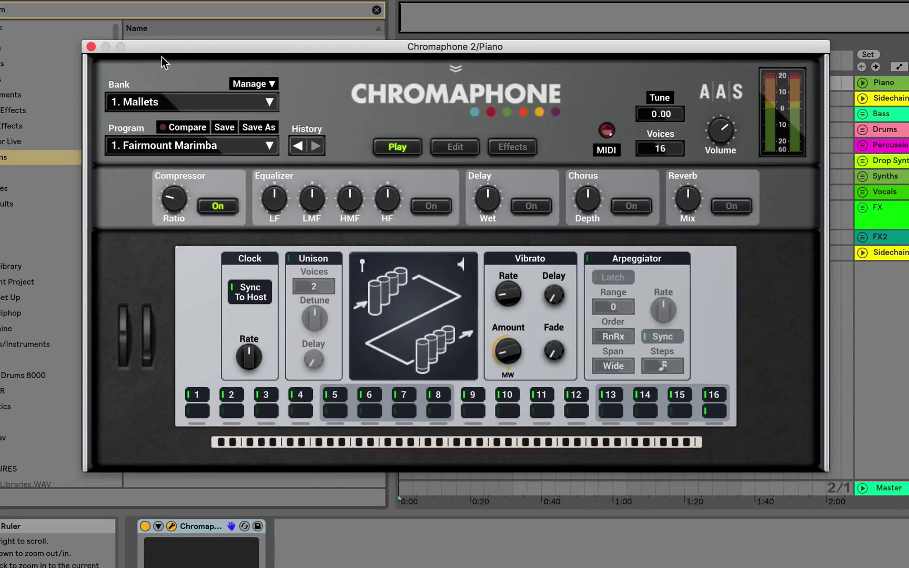
Set the first resonator to marimba bars, then open and close the Manage preset panel
{"action": "left_click", "coordinate": [187, 73]}
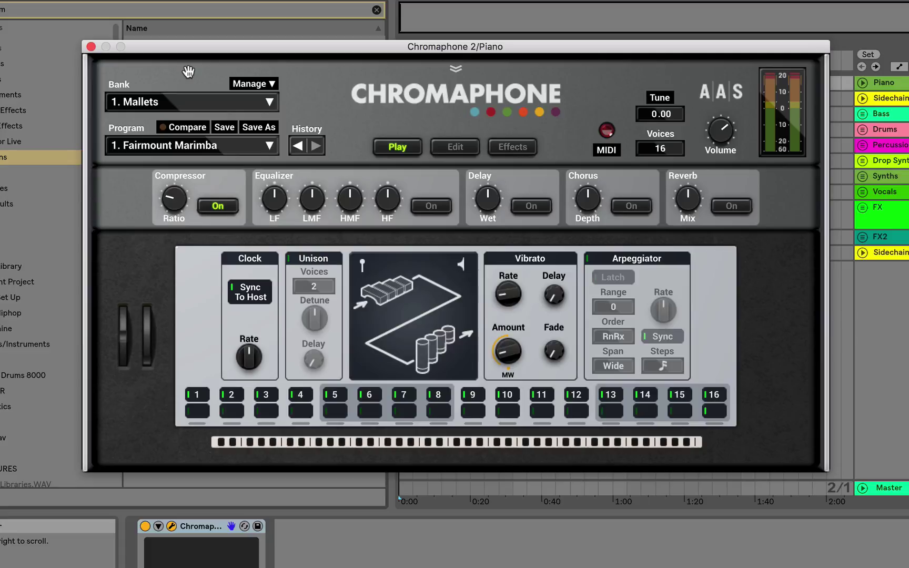
{"action": "left_click", "coordinate": [241, 83]}
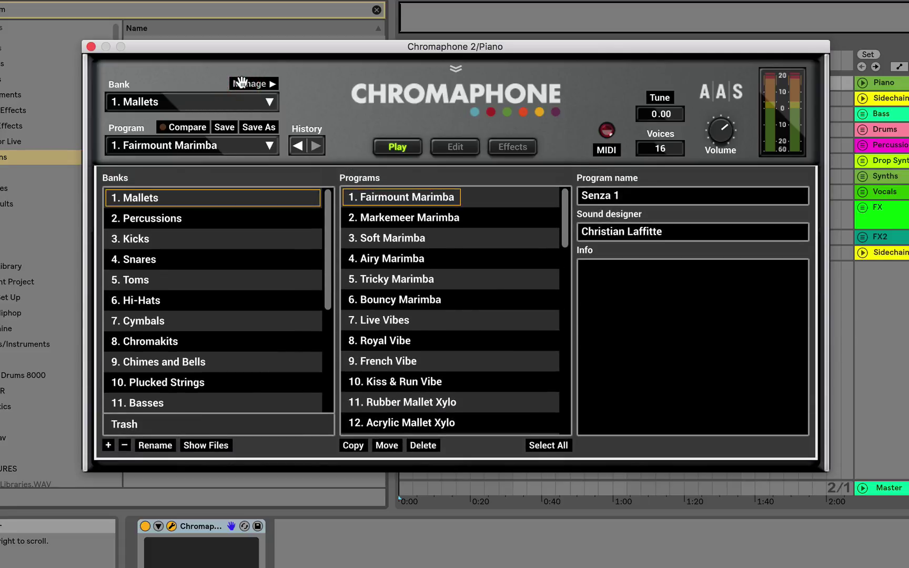
{"action": "left_click", "coordinate": [241, 81]}
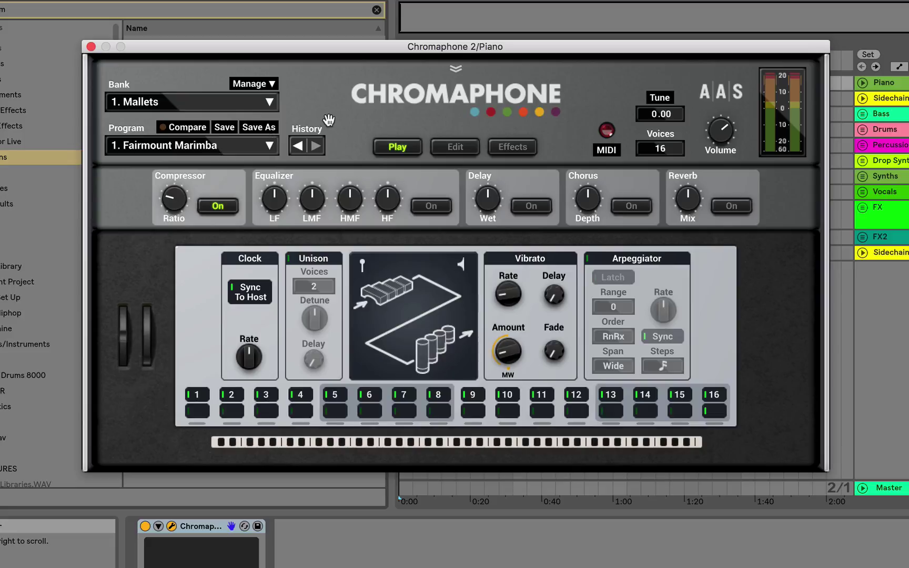
{"action": "left_click", "coordinate": [455, 147]}
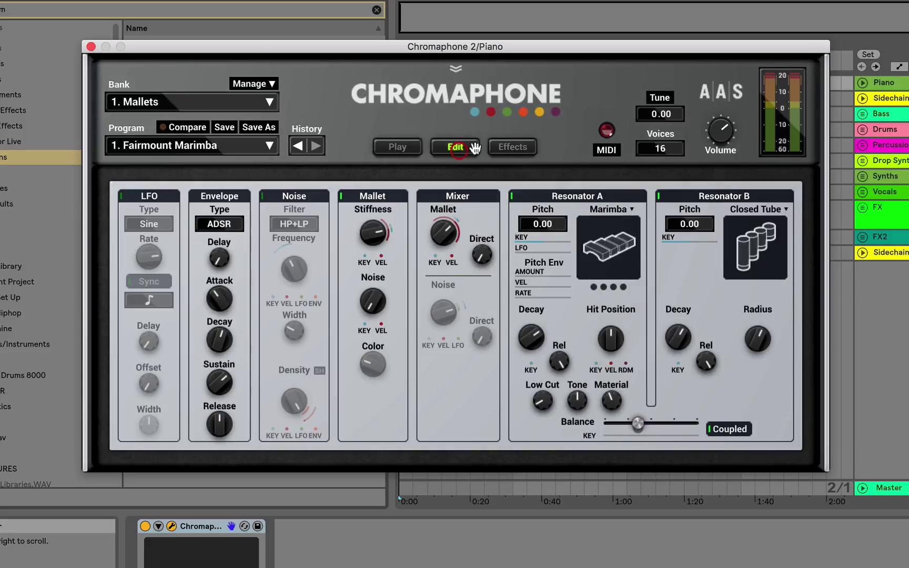
{"action": "left_click", "coordinate": [509, 147]}
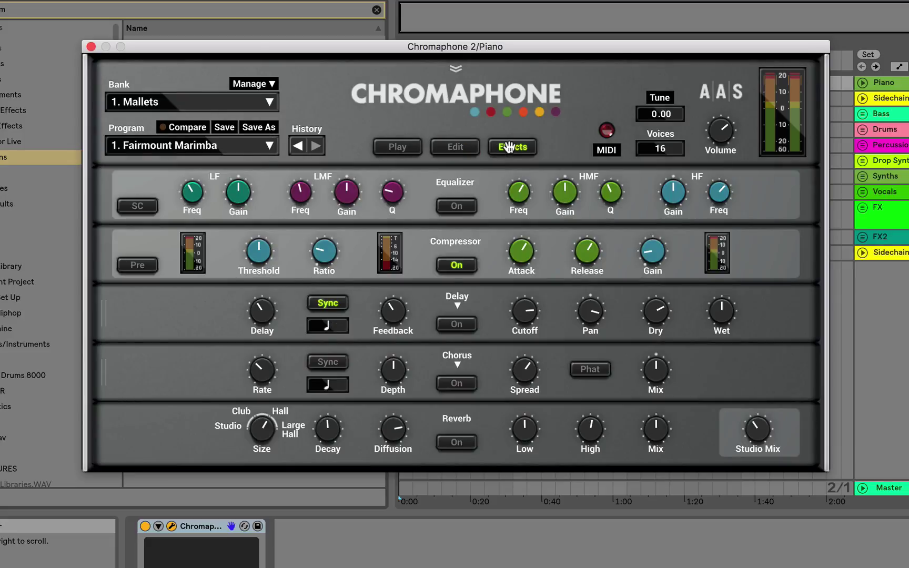
{"action": "left_click", "coordinate": [388, 149]}
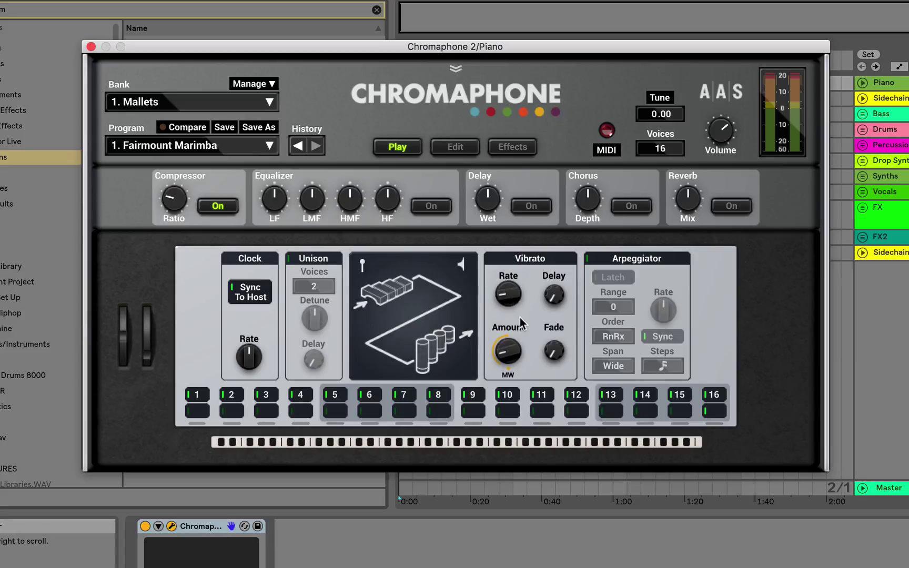
On the Edit page, enable the Noise section and adjust the mallet Stiffness and Noise knobs
{"action": "left_click", "coordinate": [443, 144]}
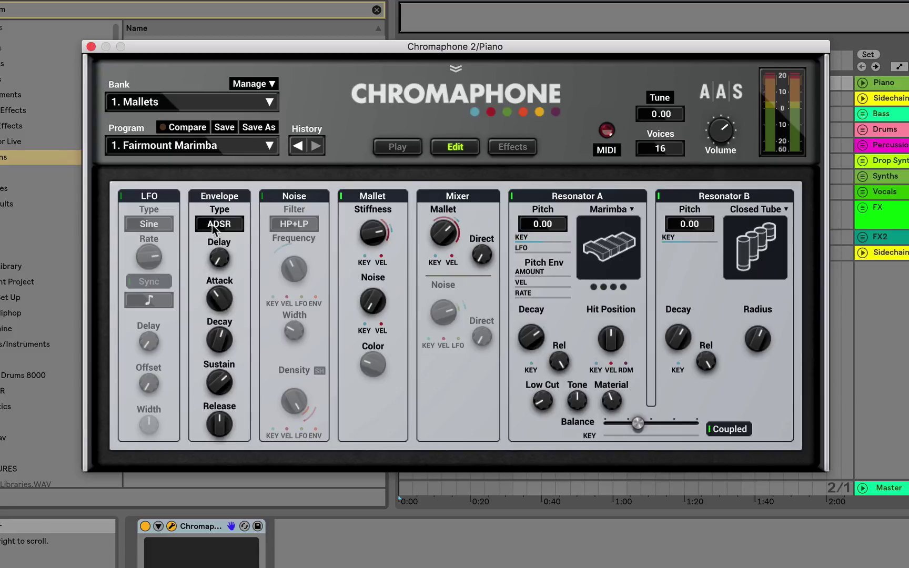
{"action": "left_click", "coordinate": [263, 196]}
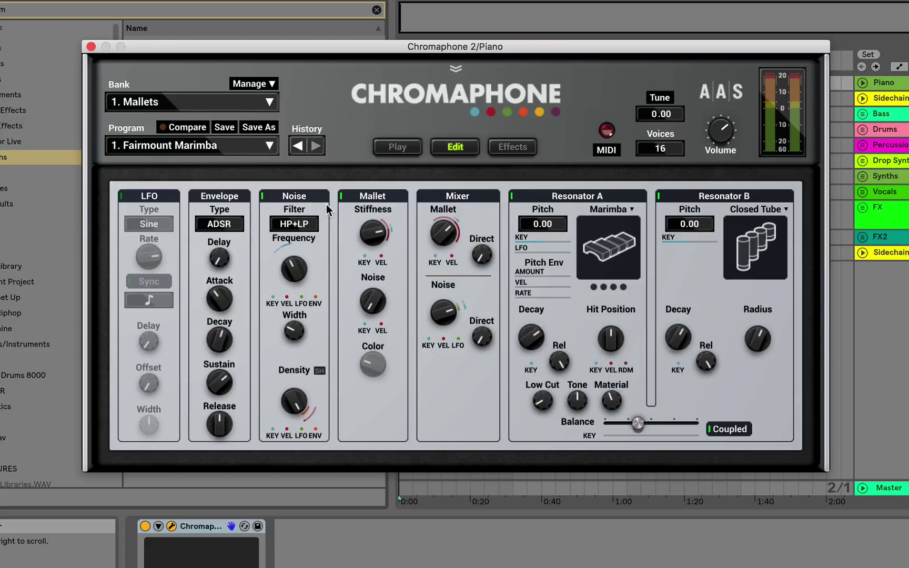
{"action": "left_click_drag", "start_coordinate": [372, 235], "coordinate": [342, 234]}
{"action": "left_click_drag", "start_coordinate": [372, 304], "coordinate": [371, 308]}
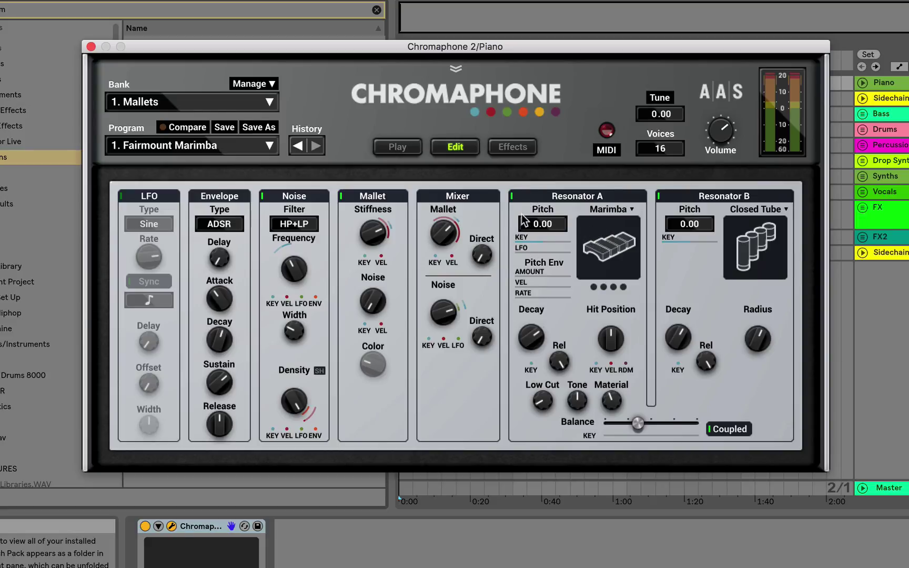
Cycle Resonator A through its models (Plate, Tubes, Manual, String, Beam, Marimba, Drumhead, Membrane), ending on Open Tube
{"action": "left_click", "coordinate": [586, 225]}
{"action": "left_click", "coordinate": [585, 225]}
{"action": "left_click", "coordinate": [586, 225]}
{"action": "left_click", "coordinate": [586, 225]}
{"action": "left_click", "coordinate": [586, 225]}
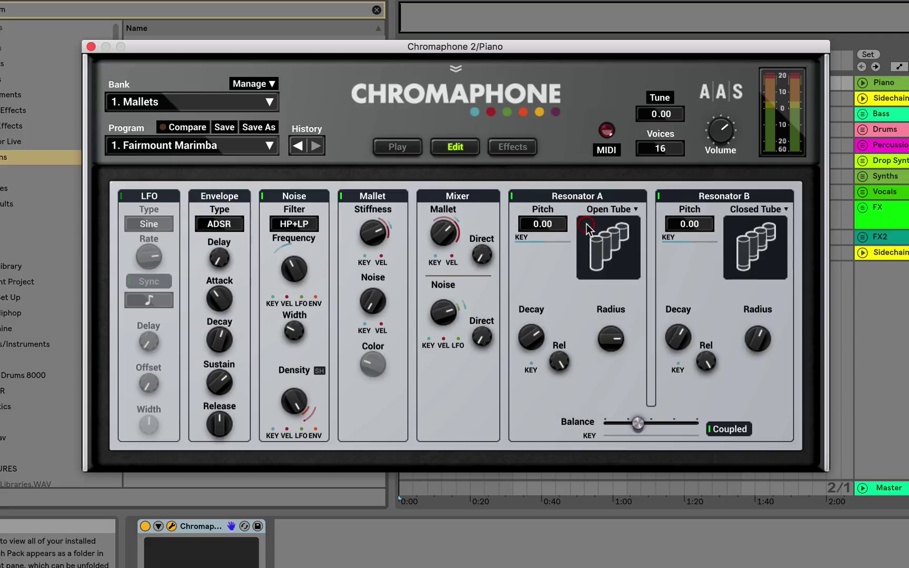
{"action": "left_click", "coordinate": [586, 225]}
{"action": "left_click", "coordinate": [587, 225]}
{"action": "left_click", "coordinate": [587, 226]}
{"action": "left_click", "coordinate": [589, 225]}
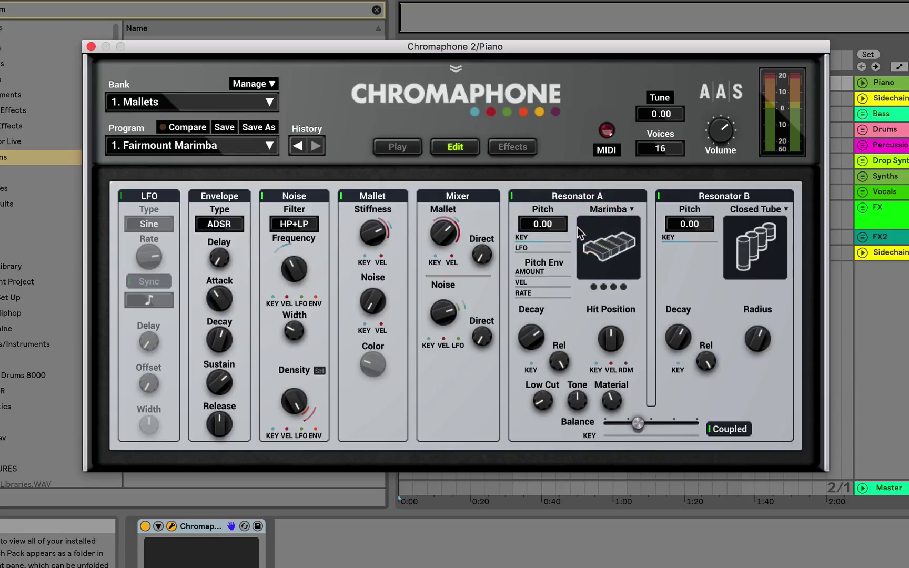
{"action": "left_click", "coordinate": [582, 225]}
{"action": "left_click", "coordinate": [582, 224]}
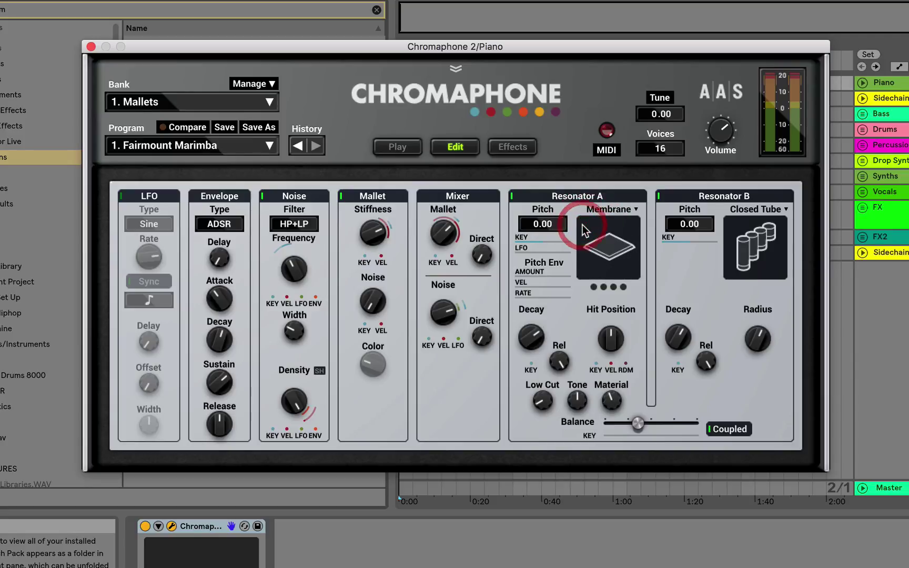
{"action": "left_click", "coordinate": [582, 224]}
{"action": "left_click", "coordinate": [582, 225]}
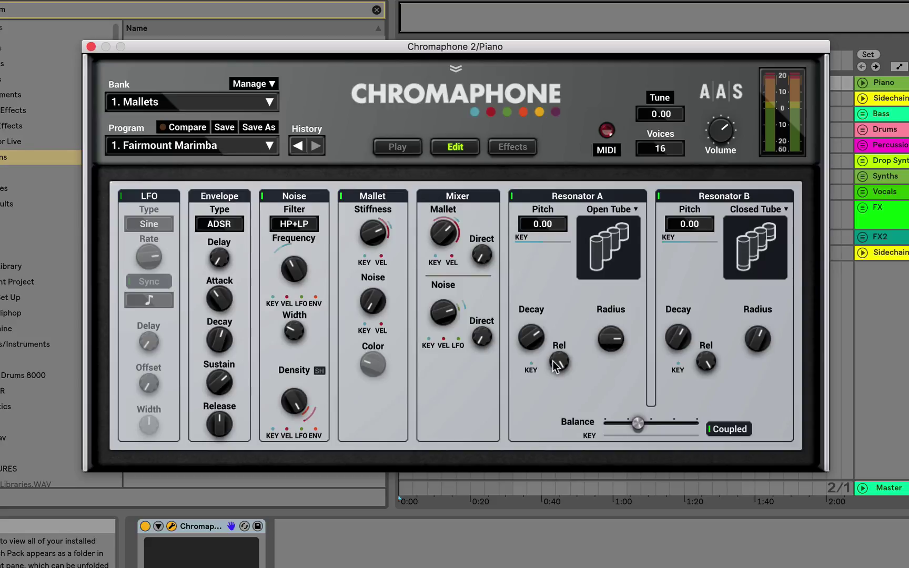
Shift the resonator balance to 52:48, view the Effects page, and open the Bank list
{"action": "mouse_move", "coordinate": [637, 423]}
{"action": "left_mouse_down"}
{"action": "mouse_move", "coordinate": [675, 413]}
{"action": "mouse_move", "coordinate": [663, 401]}
{"action": "mouse_move", "coordinate": [638, 425]}
{"action": "left_mouse_up"}
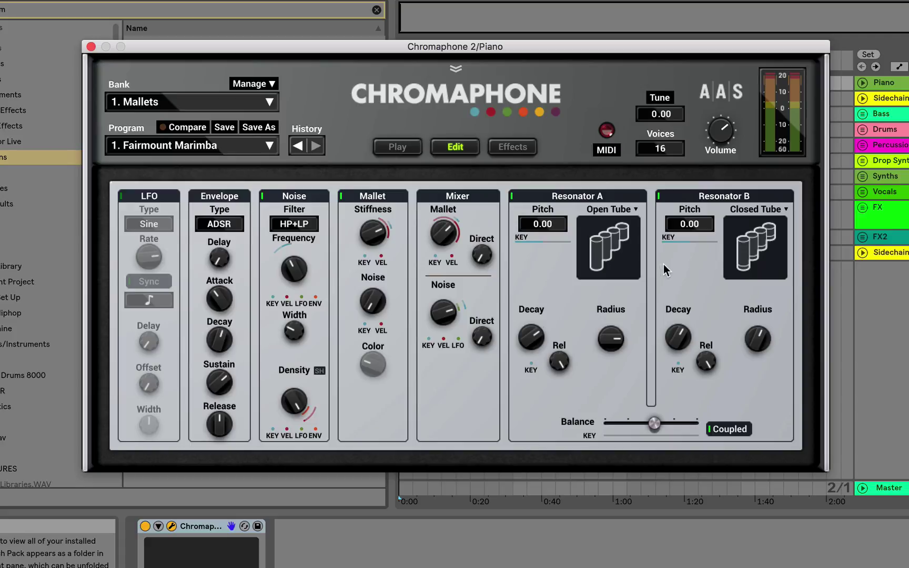
{"action": "left_click", "coordinate": [497, 146]}
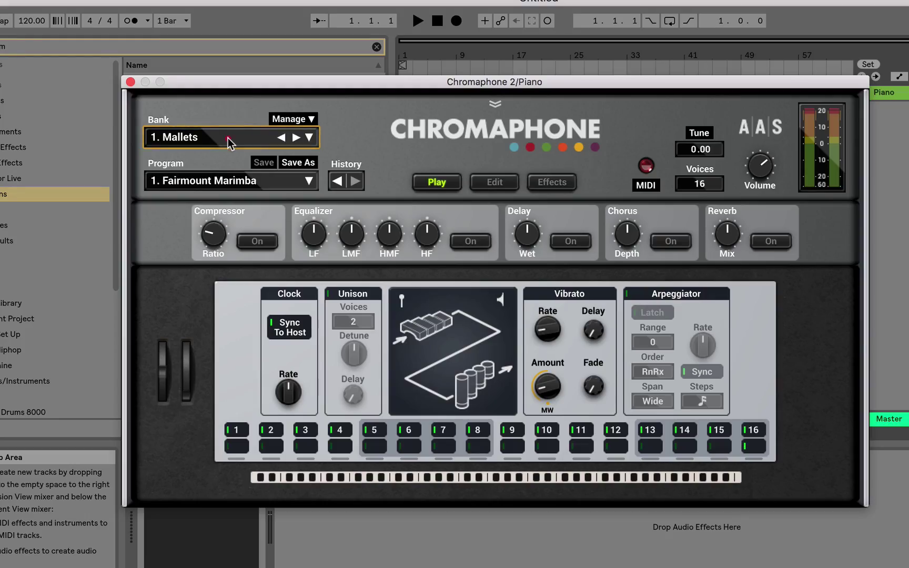
{"action": "left_click", "coordinate": [227, 138]}
{"action": "scroll", "coordinate": [229, 323], "scroll_direction": "down", "scroll_amount": 3}
Load the 20. Basics bank, then set mallet Stiffness to about 30 Hz, raise Color, and Resonator A decay to about 1 second
{"action": "left_click", "coordinate": [220, 481]}
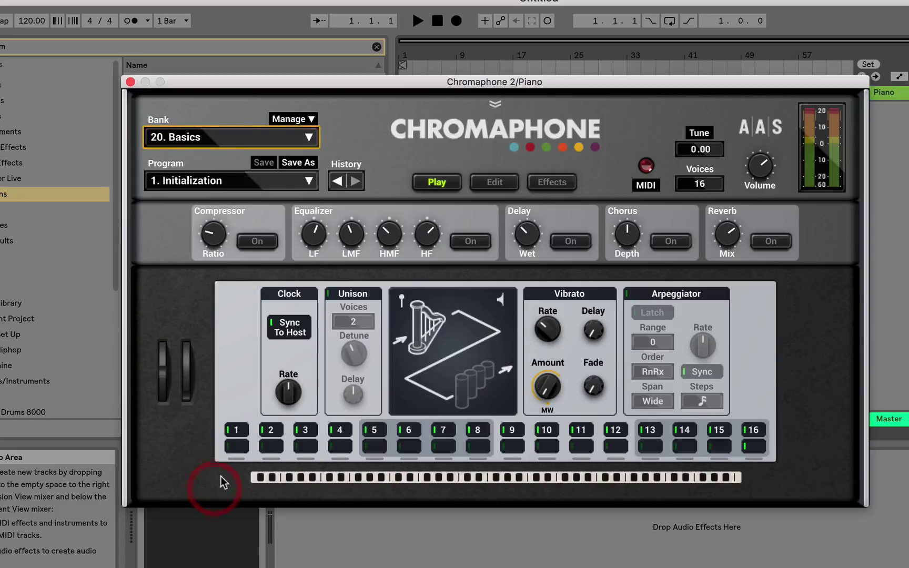
{"action": "left_click", "coordinate": [483, 184]}
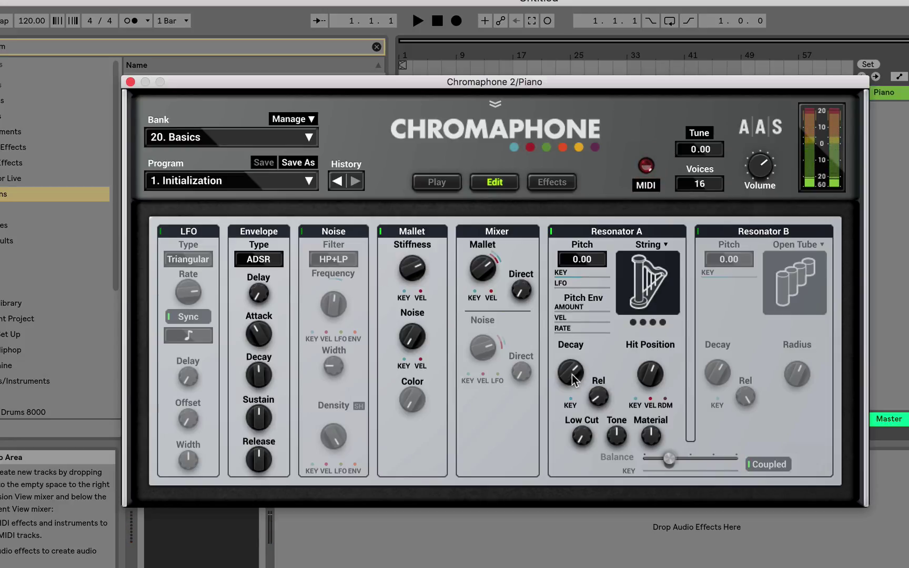
{"action": "left_click_drag", "start_coordinate": [570, 371], "coordinate": [572, 375]}
{"action": "mouse_move", "coordinate": [416, 271]}
{"action": "left_mouse_down"}
{"action": "mouse_move", "coordinate": [423, 367]}
{"action": "mouse_move", "coordinate": [410, 295]}
{"action": "mouse_move", "coordinate": [405, 326]}
{"action": "mouse_move", "coordinate": [393, 294]}
{"action": "mouse_move", "coordinate": [383, 183]}
{"action": "left_mouse_up"}
{"action": "mouse_move", "coordinate": [412, 400]}
{"action": "left_mouse_down"}
{"action": "mouse_move", "coordinate": [411, 227]}
{"action": "mouse_move", "coordinate": [414, 543]}
{"action": "mouse_move", "coordinate": [381, 529]}
{"action": "mouse_move", "coordinate": [397, 494]}
{"action": "left_mouse_up"}
{"action": "left_click_drag", "start_coordinate": [412, 254], "coordinate": [408, 309]}
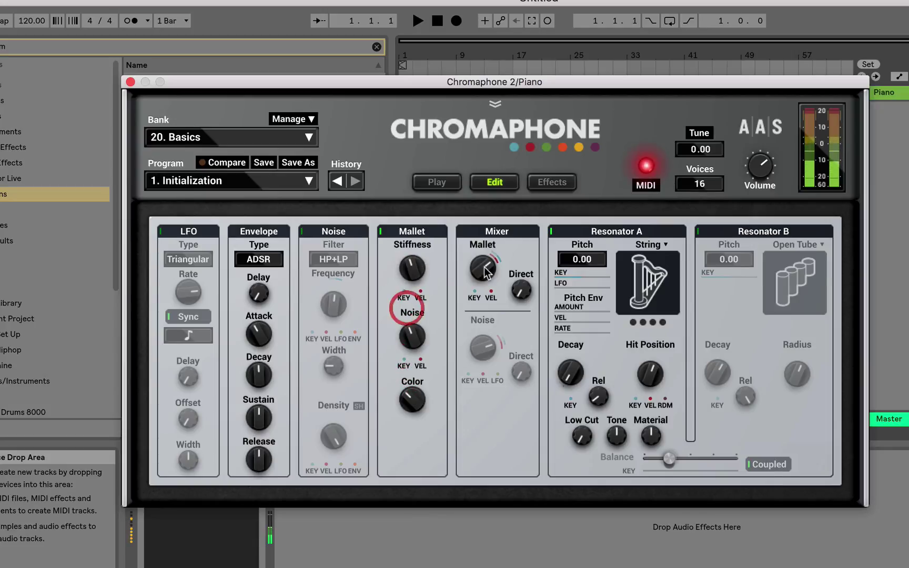
{"action": "mouse_move", "coordinate": [569, 375]}
{"action": "left_mouse_down"}
{"action": "mouse_move", "coordinate": [569, 420]}
{"action": "mouse_move", "coordinate": [569, 374]}
{"action": "left_mouse_up"}
Cycle Resonator A from String through Beam, Marimba, Drumhead and Membrane to Plate
{"action": "left_click", "coordinate": [628, 287]}
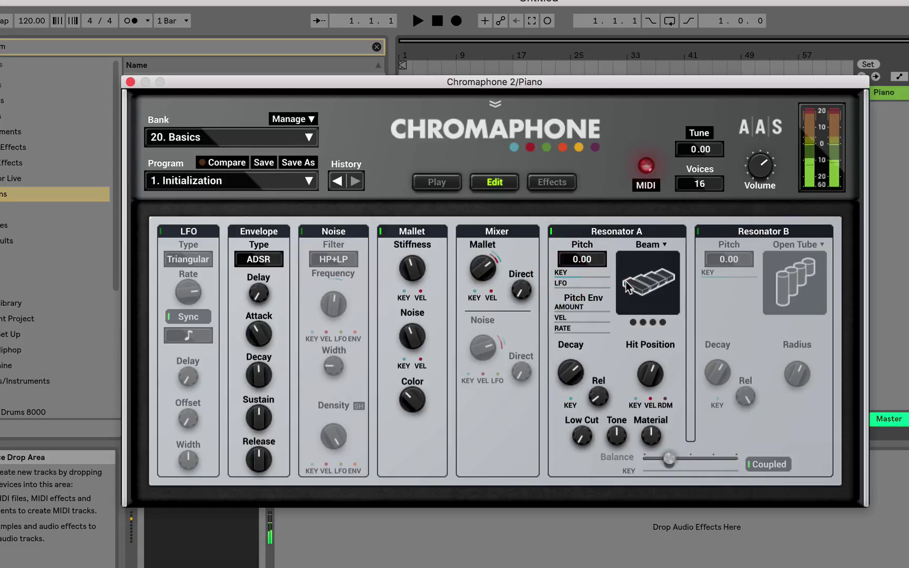
{"action": "left_click", "coordinate": [628, 286]}
{"action": "left_click", "coordinate": [627, 286]}
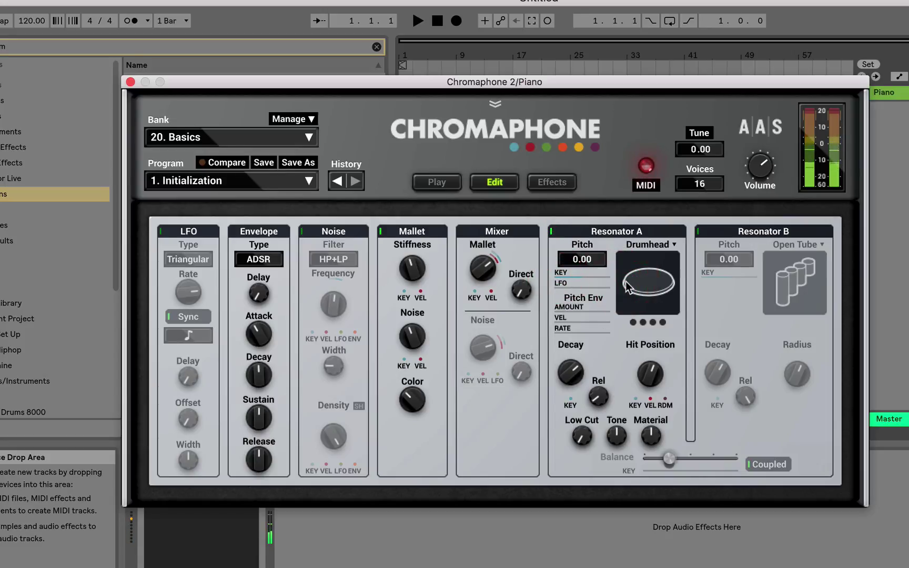
{"action": "left_click", "coordinate": [627, 287]}
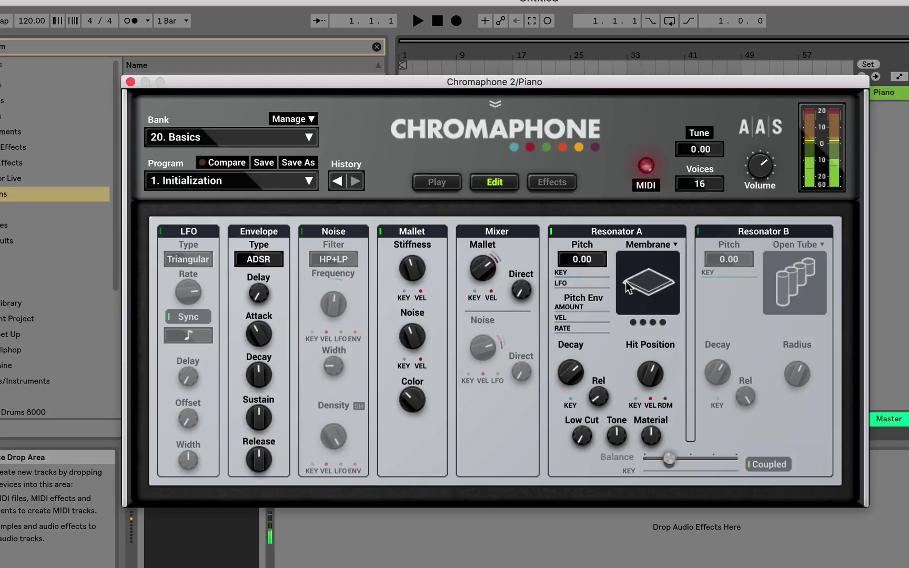
{"action": "left_click", "coordinate": [627, 287]}
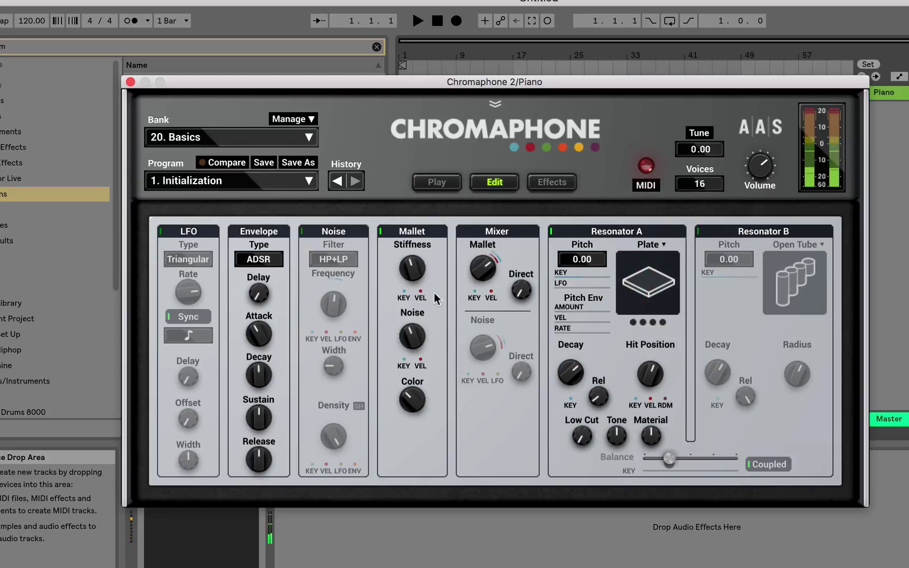
Lower the mixer's mallet level and set mallet Stiffness to around 104 Hz
{"action": "mouse_move", "coordinate": [482, 280]}
{"action": "left_mouse_down"}
{"action": "mouse_move", "coordinate": [479, 305]}
{"action": "mouse_move", "coordinate": [468, 270]}
{"action": "left_mouse_up"}
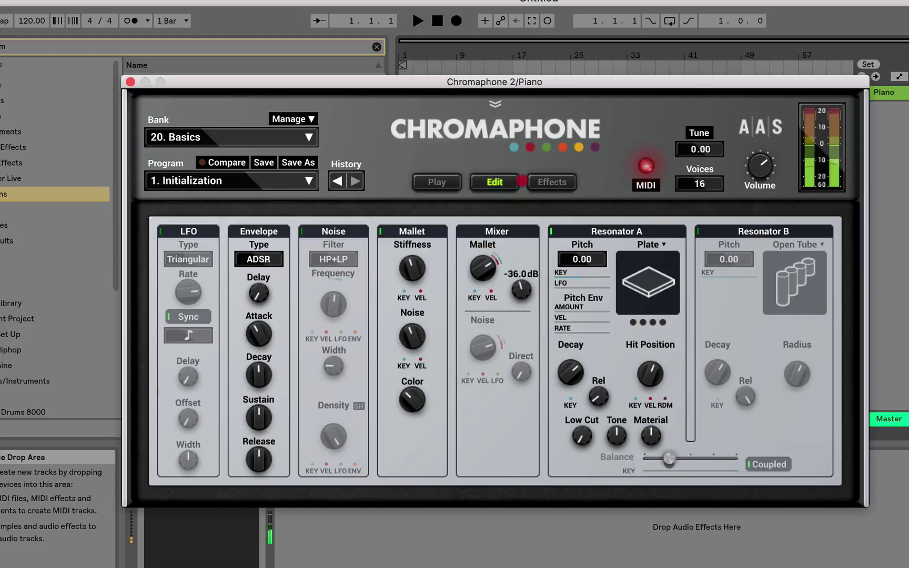
{"action": "left_click_drag", "start_coordinate": [415, 233], "coordinate": [464, 341]}
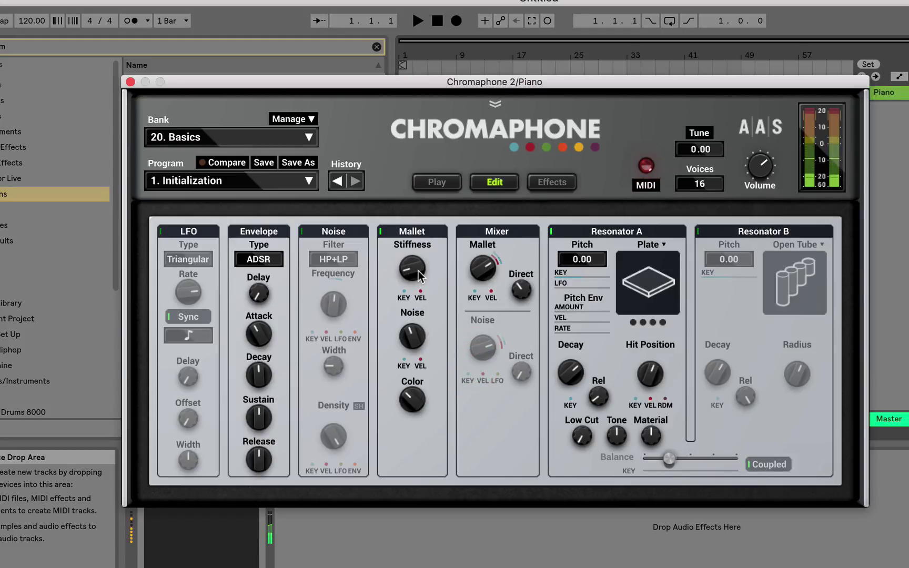
{"action": "left_click_drag", "start_coordinate": [418, 270], "coordinate": [418, 231]}
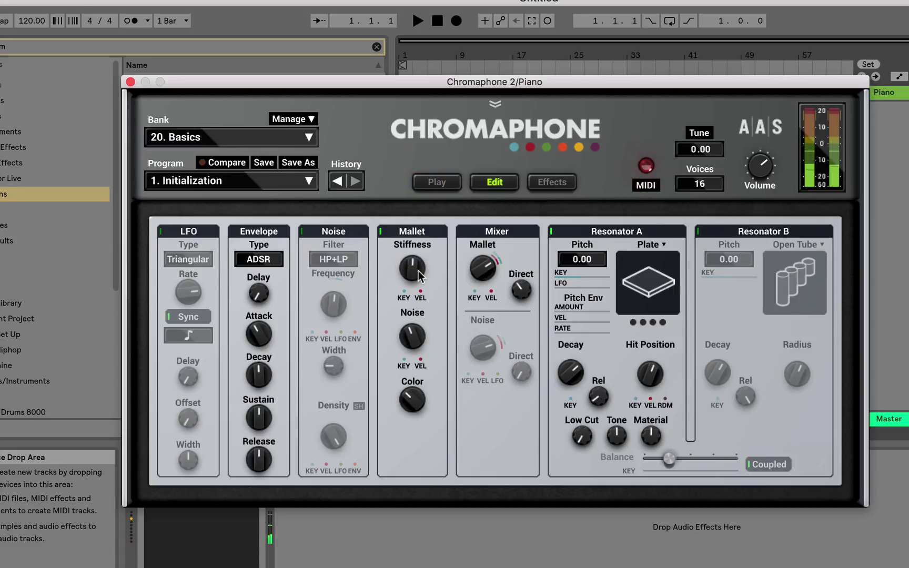